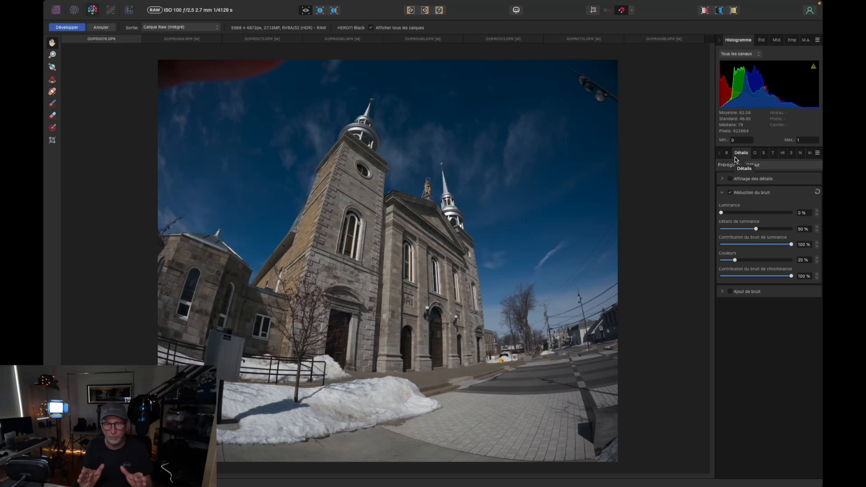
Apply the GoPro HERO10 Black & compatibles lens profile to the church photo
{"action": "left_click", "coordinate": [755, 153]}
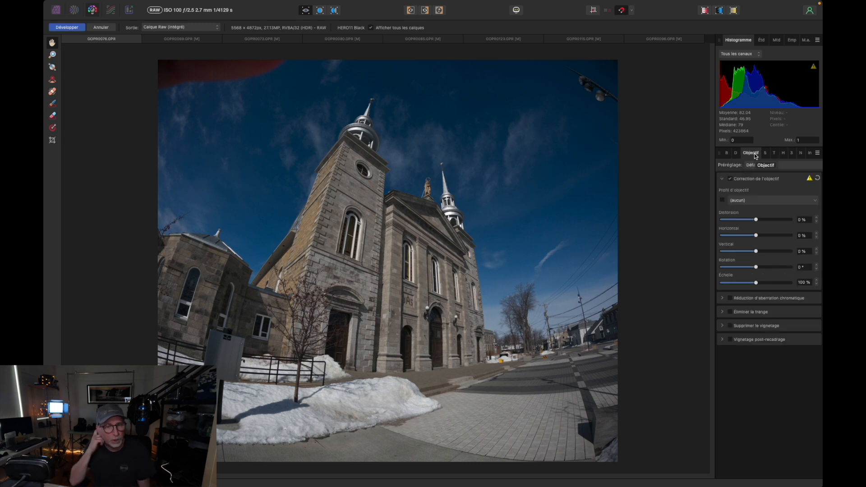
{"action": "left_click", "coordinate": [815, 202]}
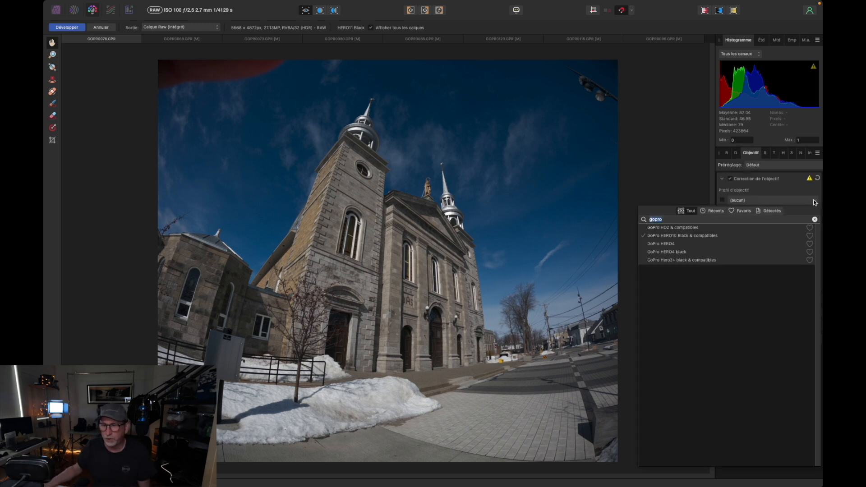
{"action": "left_click", "coordinate": [726, 230]}
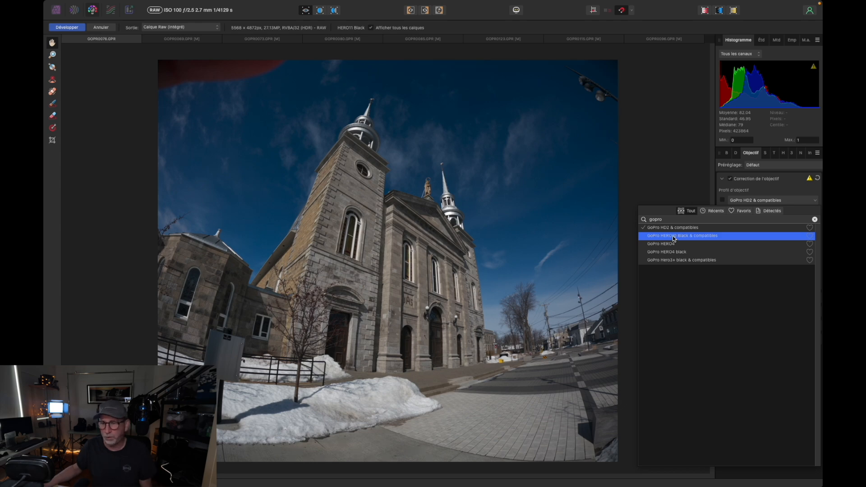
{"action": "left_click", "coordinate": [674, 236]}
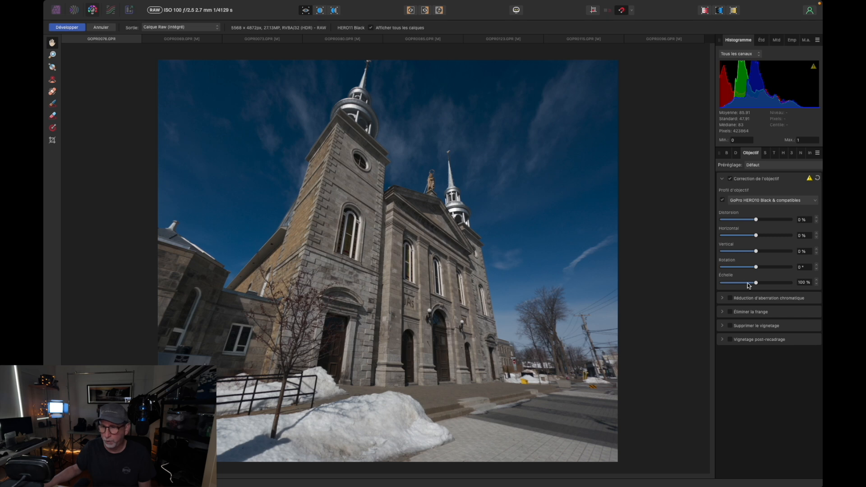
Adjust the lens correction to 76% scale, -2.1° rotation, -100% vertical, 16% horizontal and 10% distortion
{"action": "left_click_drag", "start_coordinate": [758, 285], "coordinate": [740, 289]}
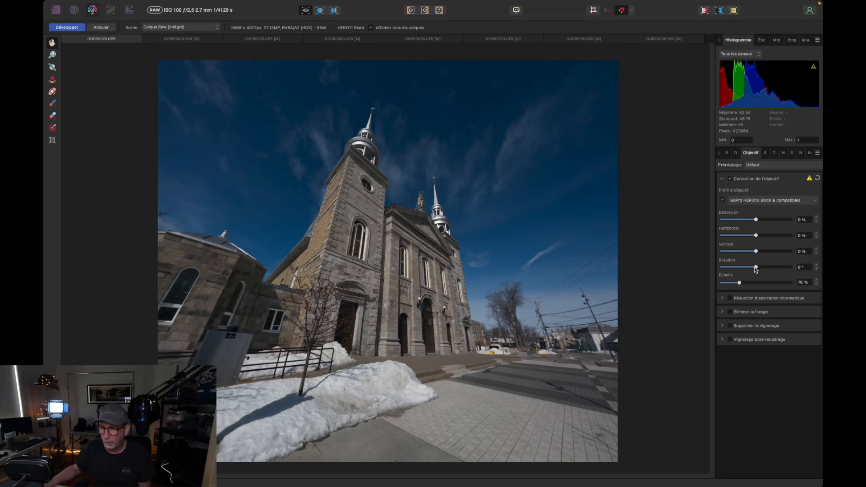
{"action": "left_click_drag", "start_coordinate": [756, 268], "coordinate": [715, 257]}
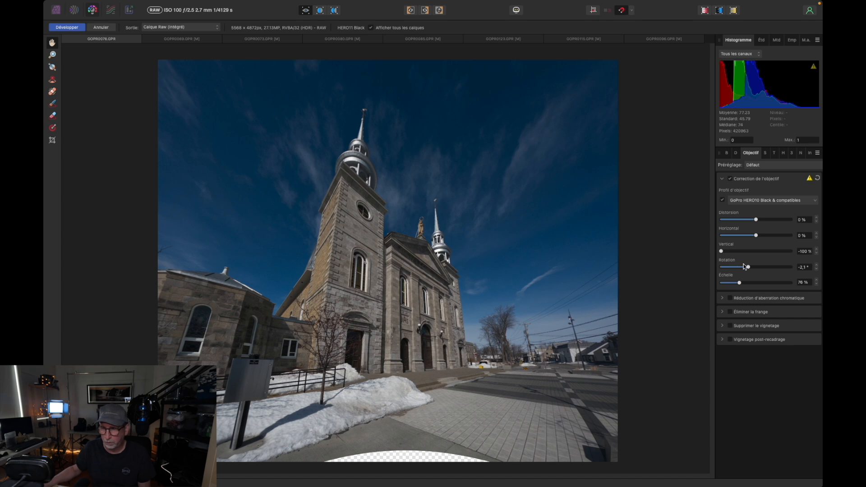
{"action": "left_click_drag", "start_coordinate": [722, 253], "coordinate": [713, 252]}
{"action": "mouse_move", "coordinate": [755, 235]}
{"action": "left_mouse_down"}
{"action": "mouse_move", "coordinate": [746, 234]}
{"action": "mouse_move", "coordinate": [773, 237]}
{"action": "mouse_move", "coordinate": [761, 241]}
{"action": "mouse_move", "coordinate": [749, 220]}
{"action": "mouse_move", "coordinate": [759, 225]}
{"action": "left_mouse_up"}
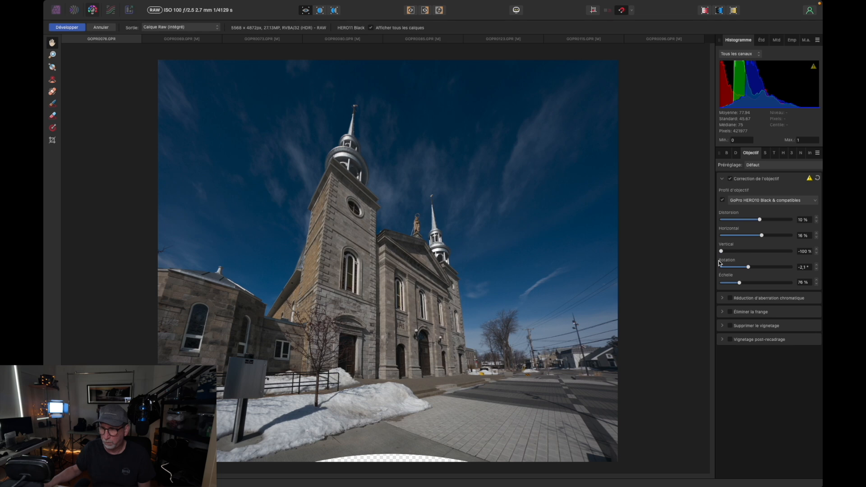
{"action": "mouse_move", "coordinate": [724, 252]}
{"action": "left_mouse_down"}
{"action": "mouse_move", "coordinate": [710, 254]}
{"action": "mouse_move", "coordinate": [727, 251]}
{"action": "mouse_move", "coordinate": [717, 256]}
{"action": "left_mouse_up"}
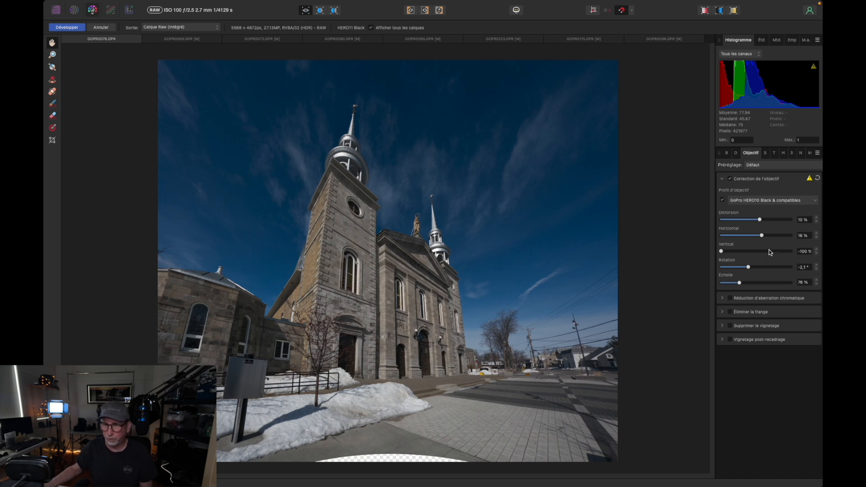
Set exposure to about 1.3, black point and brightness to 1%, contrast to 2% and clarity to 5%
{"action": "left_click", "coordinate": [726, 153]}
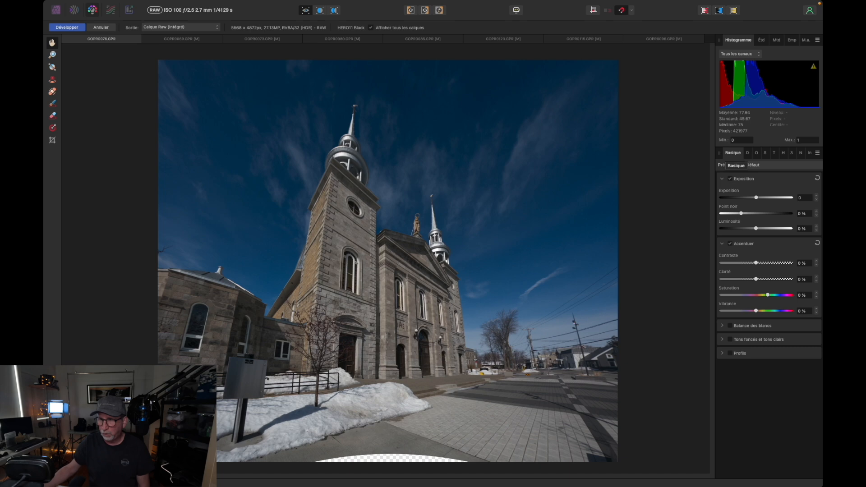
{"action": "left_click_drag", "start_coordinate": [756, 198], "coordinate": [764, 195]}
{"action": "left_click", "coordinate": [816, 227]}
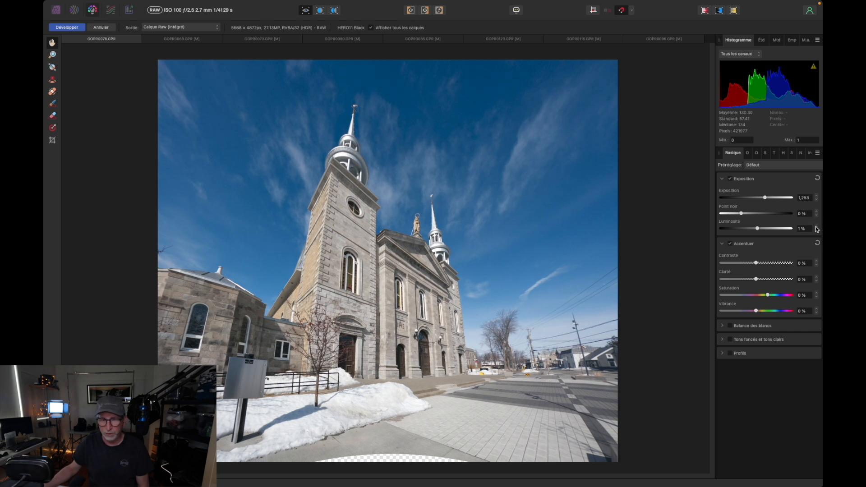
{"action": "left_click", "coordinate": [818, 262]}
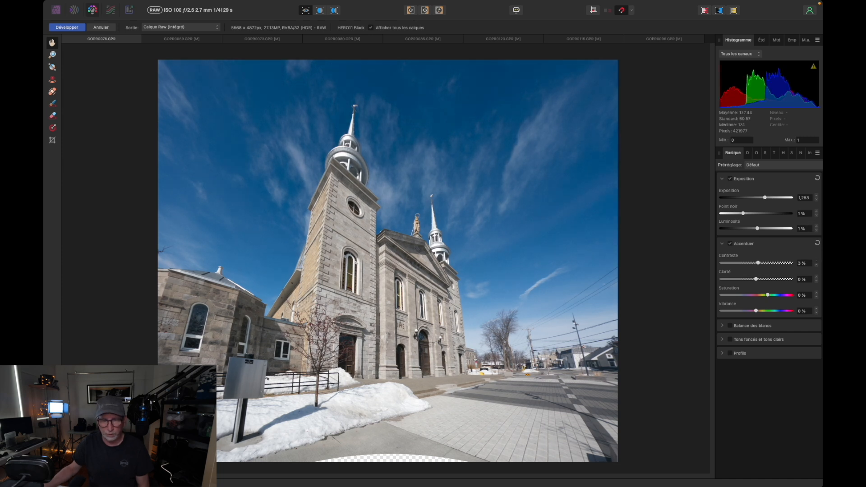
{"action": "left_click", "coordinate": [816, 266]}
{"action": "left_click", "coordinate": [816, 277]}
{"action": "left_click", "coordinate": [816, 278]}
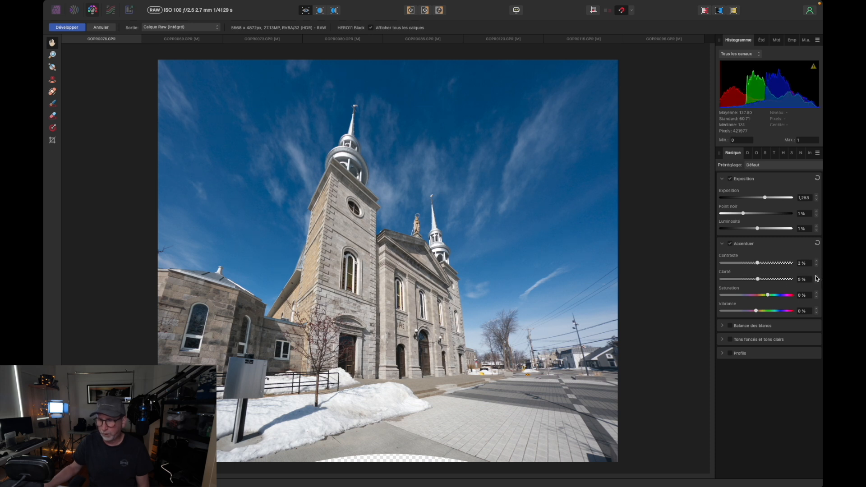
Enable detail refinement with a 20% radius and 22% amount, and set saturation to 1% and vibrance to -8%
{"action": "left_click", "coordinate": [749, 153]}
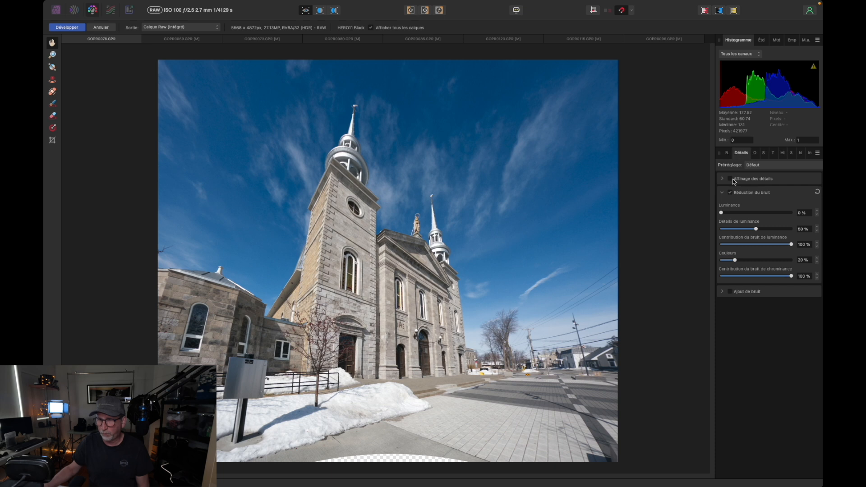
{"action": "left_click", "coordinate": [730, 179]}
{"action": "left_click_drag", "start_coordinate": [721, 197], "coordinate": [735, 201]}
{"action": "left_click", "coordinate": [736, 213]}
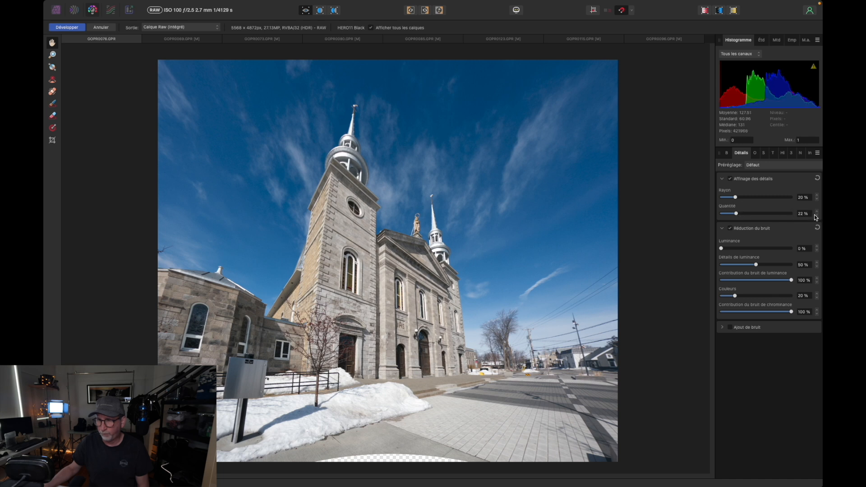
{"action": "left_click", "coordinate": [727, 153]}
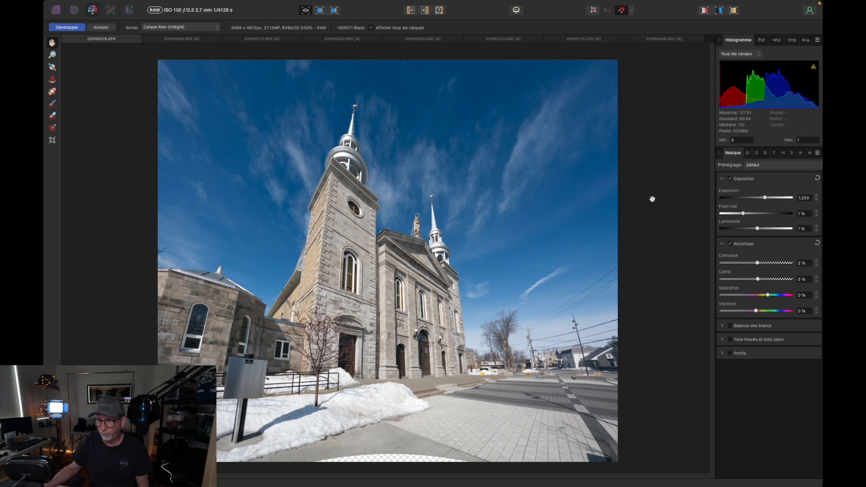
{"action": "left_click_drag", "start_coordinate": [753, 310], "coordinate": [768, 295]}
Crop the church photo to a 1:1 ratio that excludes the transparent lower edge, and develop the RAW image
{"action": "key", "text": "c"}
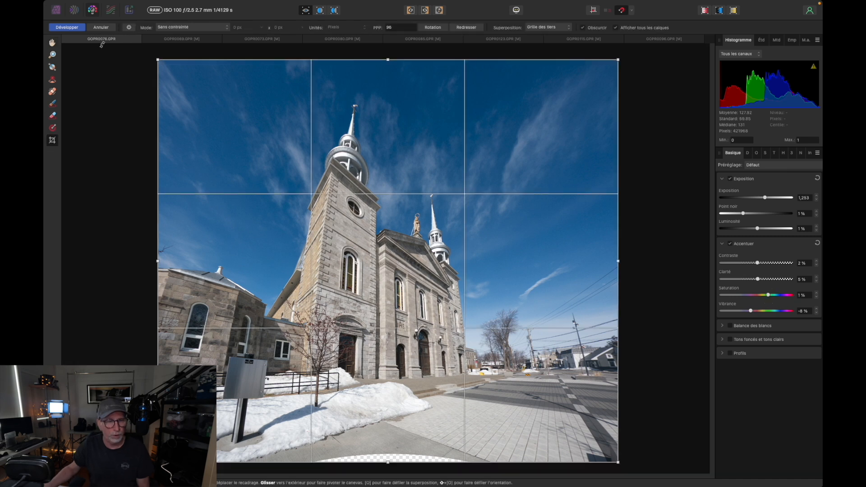
{"action": "left_click", "coordinate": [132, 27]}
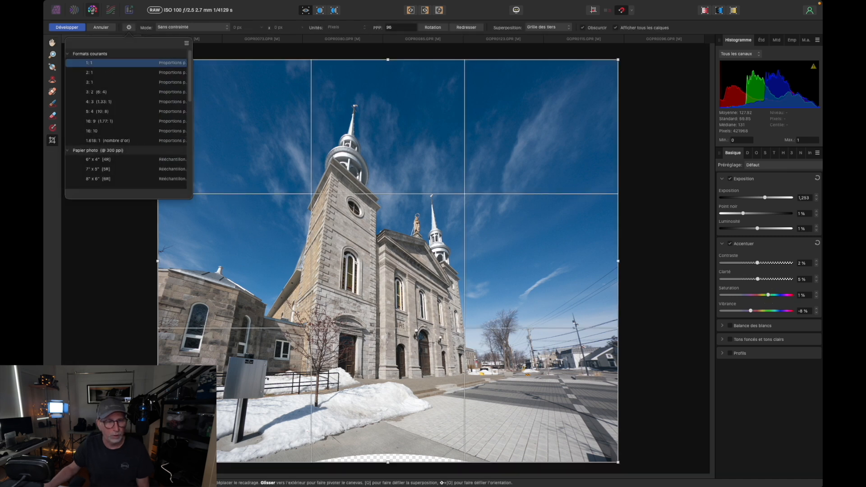
{"action": "left_click", "coordinate": [106, 63]}
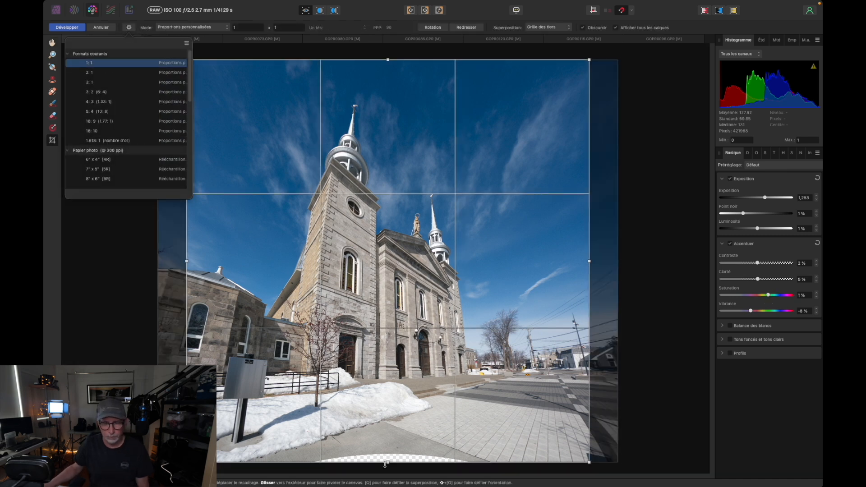
{"action": "left_click_drag", "start_coordinate": [387, 463], "coordinate": [386, 450]}
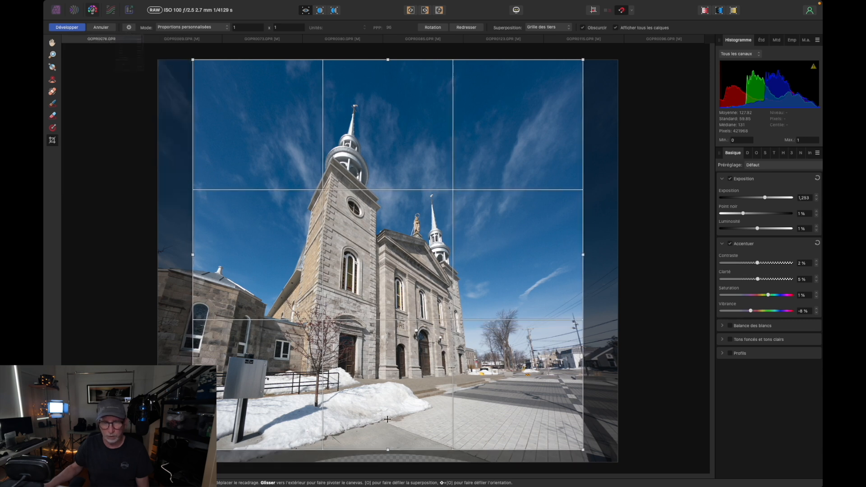
{"action": "left_click_drag", "start_coordinate": [389, 60], "coordinate": [385, 71]}
{"action": "left_click_drag", "start_coordinate": [384, 150], "coordinate": [373, 153]}
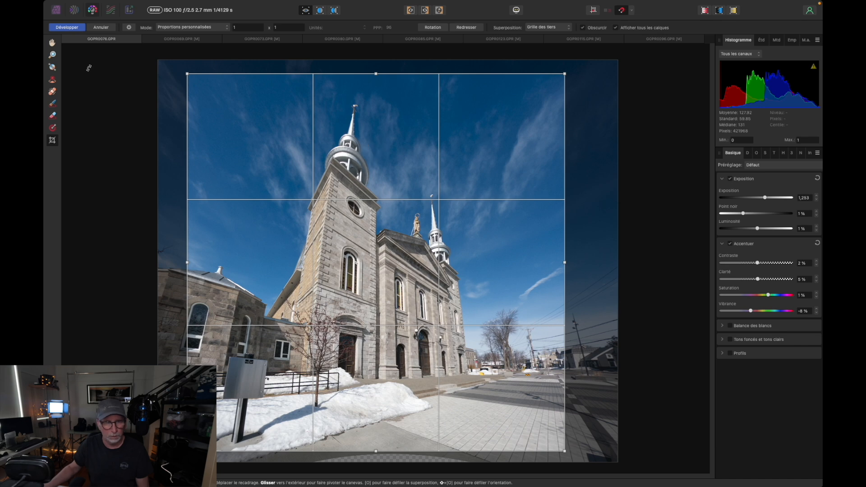
{"action": "left_click", "coordinate": [68, 27]}
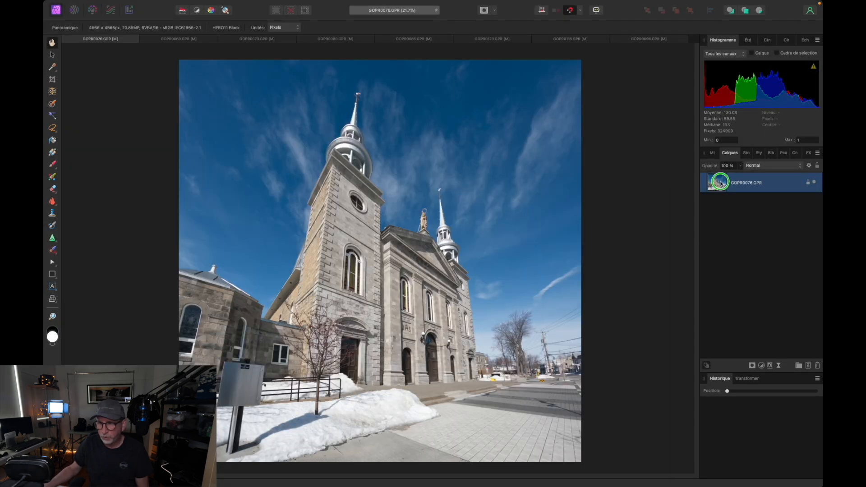
Duplicate the church photo layer and apply a single-plane perspective correction to the copy, pulling both upper corners outward
{"action": "right_click", "coordinate": [715, 180]}
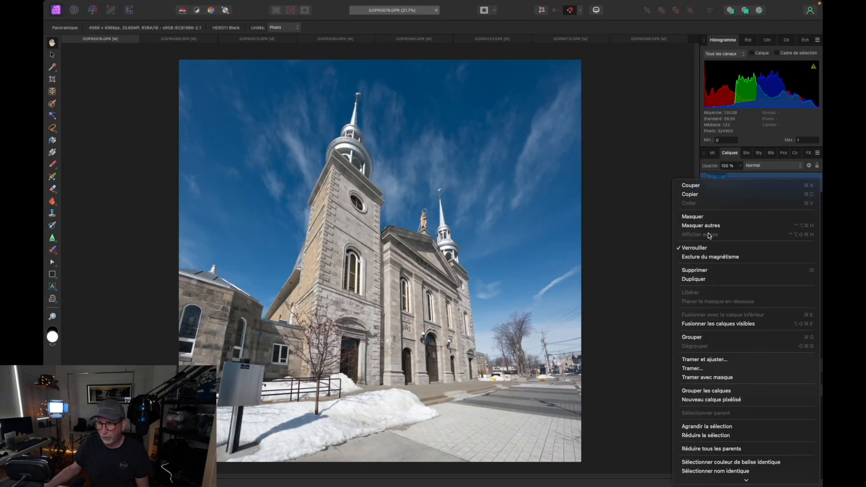
{"action": "left_click", "coordinate": [694, 279]}
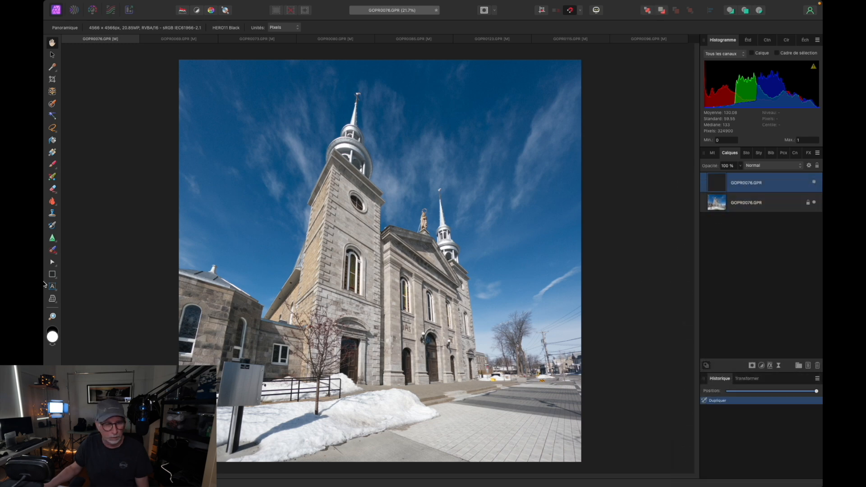
{"action": "left_click", "coordinate": [53, 299]}
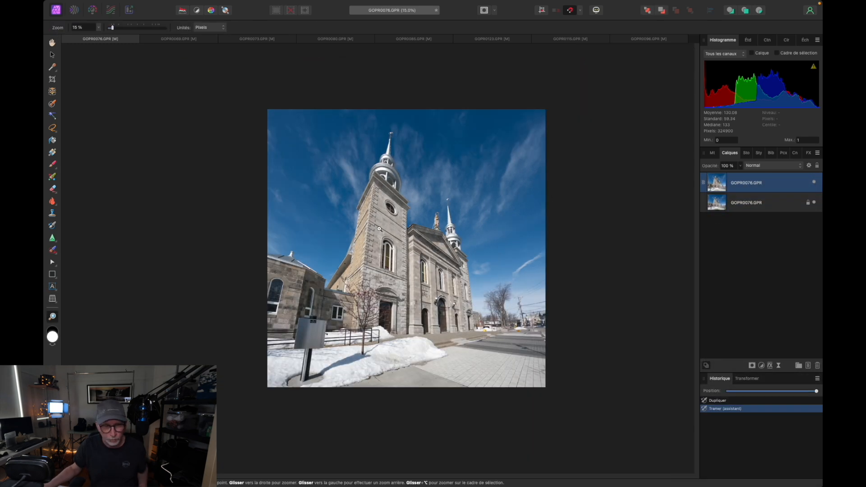
{"action": "left_click", "coordinate": [52, 298]}
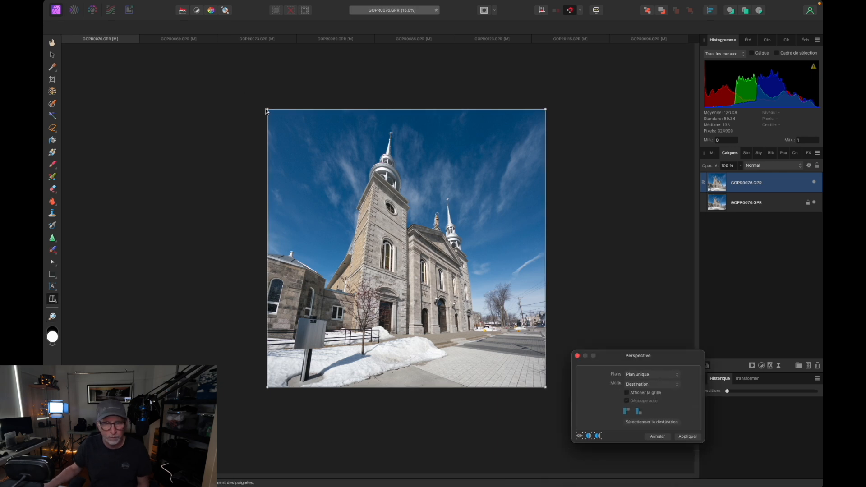
{"action": "left_click_drag", "start_coordinate": [265, 107], "coordinate": [244, 126]}
{"action": "left_click_drag", "start_coordinate": [544, 110], "coordinate": [557, 99]}
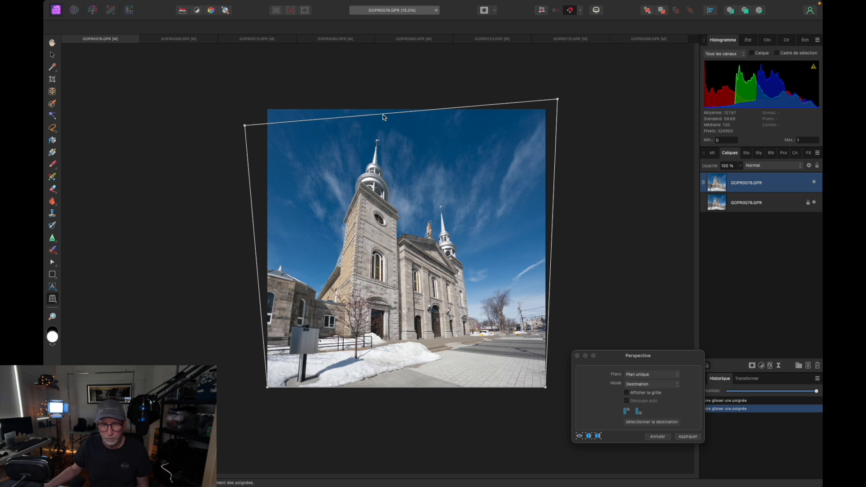
{"action": "left_click_drag", "start_coordinate": [244, 128], "coordinate": [244, 124]}
{"action": "left_click", "coordinate": [687, 436]}
{"action": "left_click", "coordinate": [721, 417]}
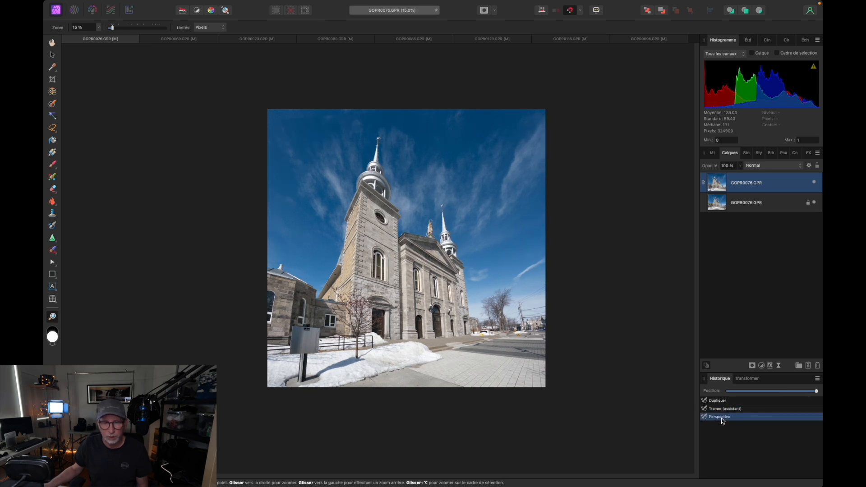
Add a White Balance adjustment to the upper church layer and sample its reference colour from the clouds
{"action": "left_click", "coordinate": [227, 4]}
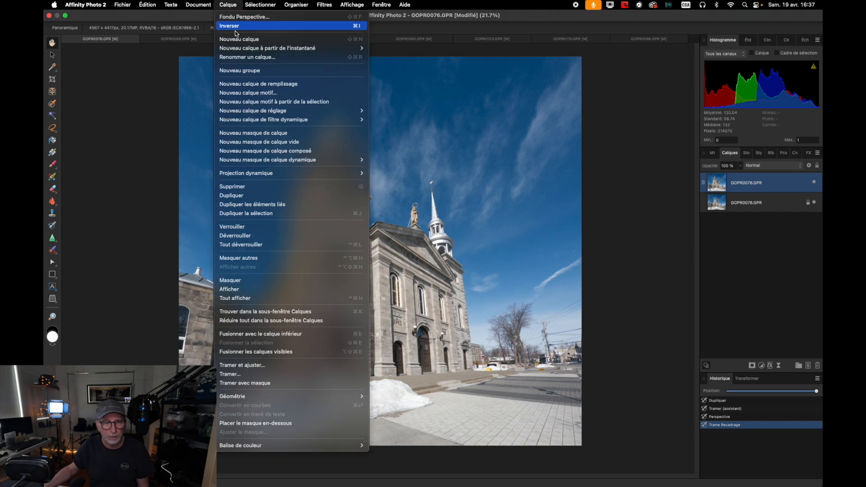
{"action": "mouse_move", "coordinate": [316, 113]}
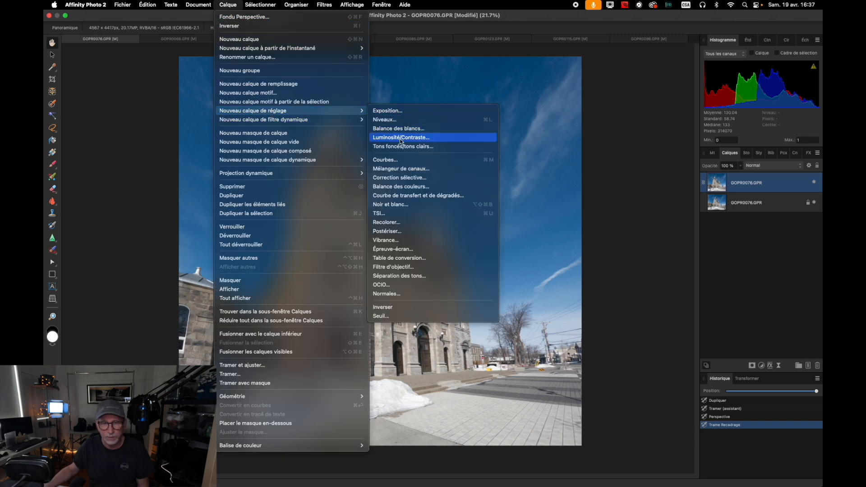
{"action": "key", "text": "Escape"}
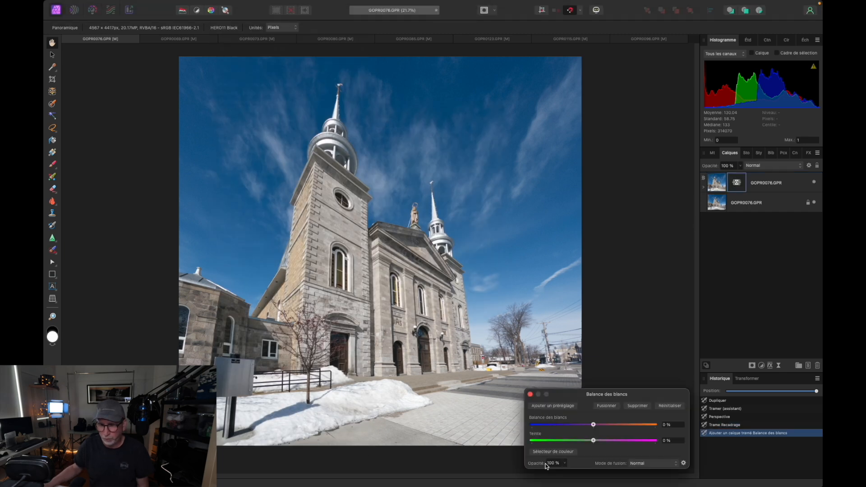
{"action": "left_click", "coordinate": [546, 451]}
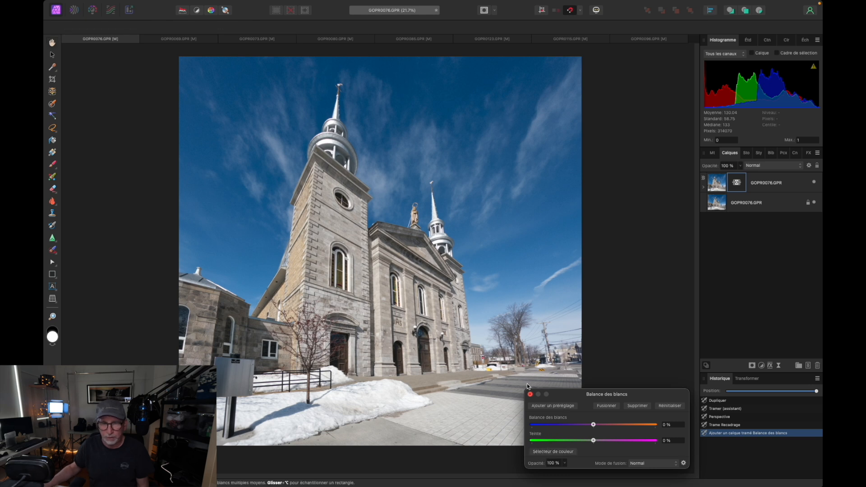
{"action": "left_click", "coordinate": [542, 119]}
{"action": "key", "text": "Return"}
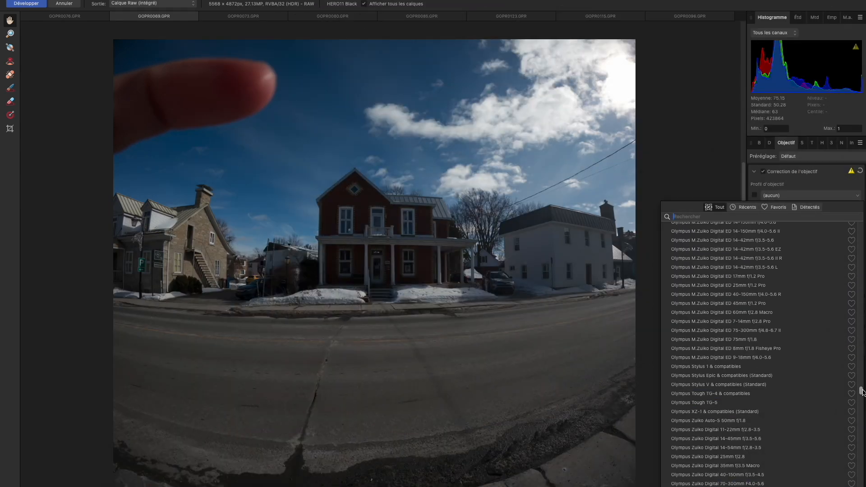
Find the GoPro lens profiles and apply GoPro HERO10 Black & compatibles to the red house photo GOPR0069.GPR
{"action": "scroll", "coordinate": [859, 422], "scroll_direction": "up", "scroll_amount": 1}
{"action": "scroll", "coordinate": [859, 421], "scroll_direction": "up", "scroll_amount": 20}
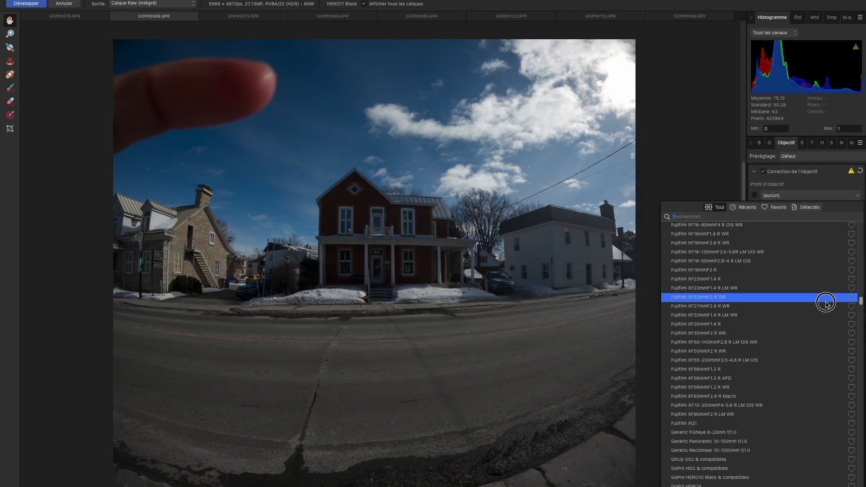
{"action": "left_click", "coordinate": [711, 217]}
{"action": "type", "text": "gopro"}
{"action": "left_click", "coordinate": [708, 234]}
Set the red house photo's exposure to 0.53, brightness to 6 % and vibrance to 9 %, and refine details with 20 % radius and amount
{"action": "left_click", "coordinate": [762, 143]}
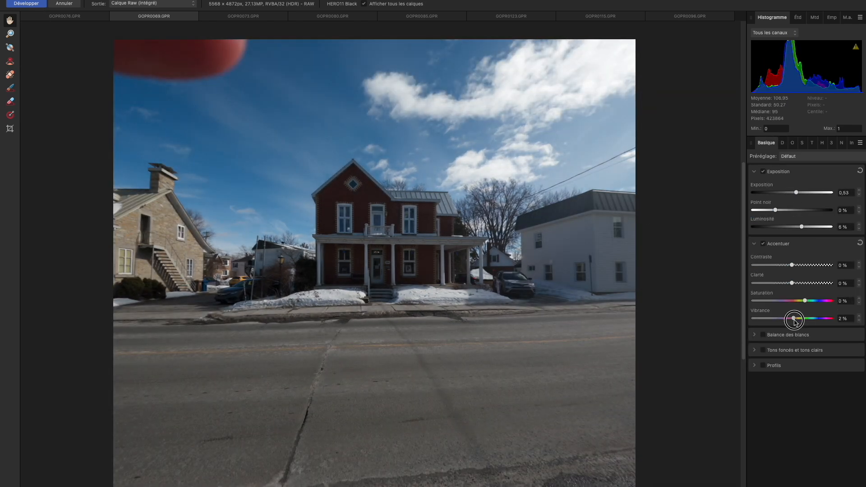
{"action": "left_click", "coordinate": [782, 142]}
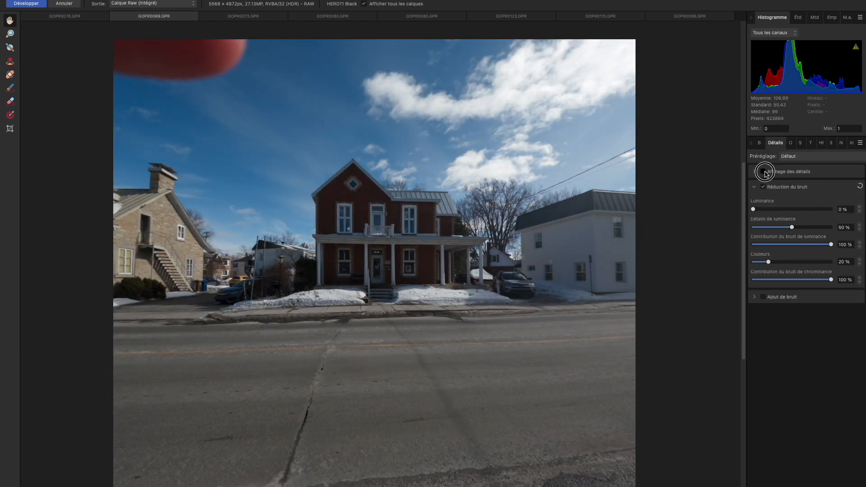
Crop the photo to a 1:1 ratio framed around the red house, leaving out the finger in the sky
{"action": "left_click", "coordinate": [8, 131]}
{"action": "left_click_drag", "start_coordinate": [375, 39], "coordinate": [375, 96]}
{"action": "left_click", "coordinate": [95, 3]}
{"action": "left_click", "coordinate": [53, 43]}
{"action": "left_click_drag", "start_coordinate": [394, 424], "coordinate": [394, 410]}
{"action": "left_click_drag", "start_coordinate": [374, 479], "coordinate": [366, 381]}
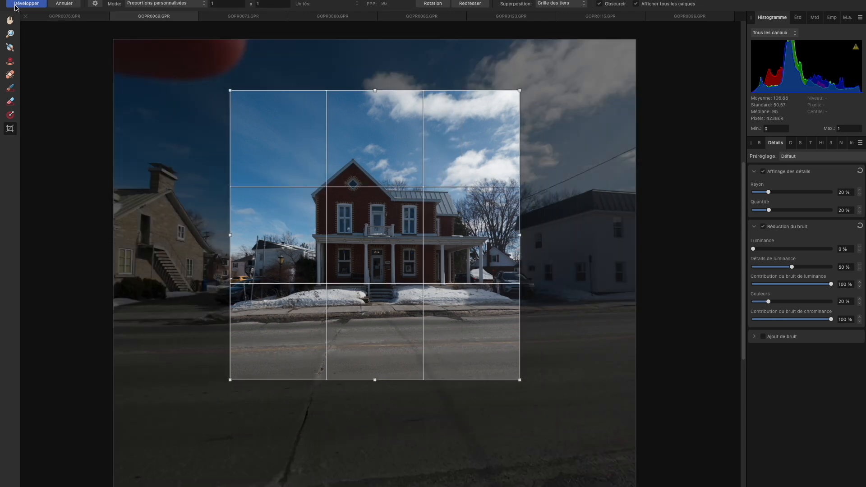
Set the red house photo's clarity to 5 % and develop the RAW image
{"action": "left_click", "coordinate": [767, 143]}
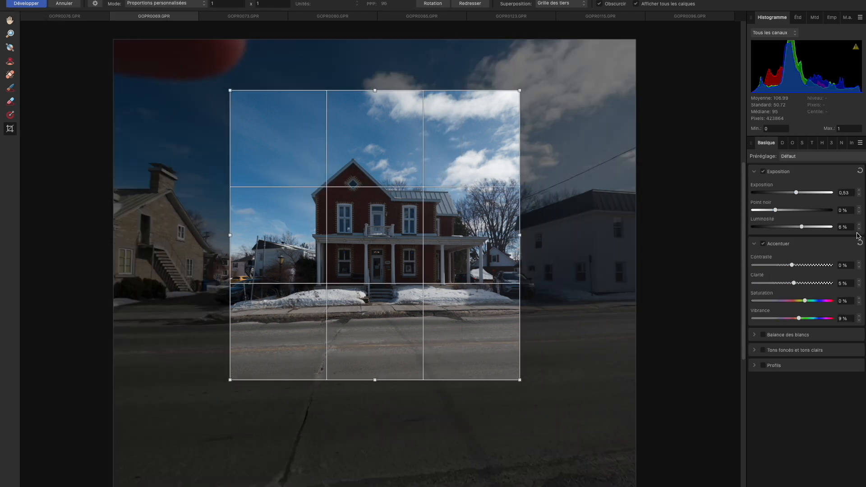
{"action": "left_click", "coordinate": [27, 3]}
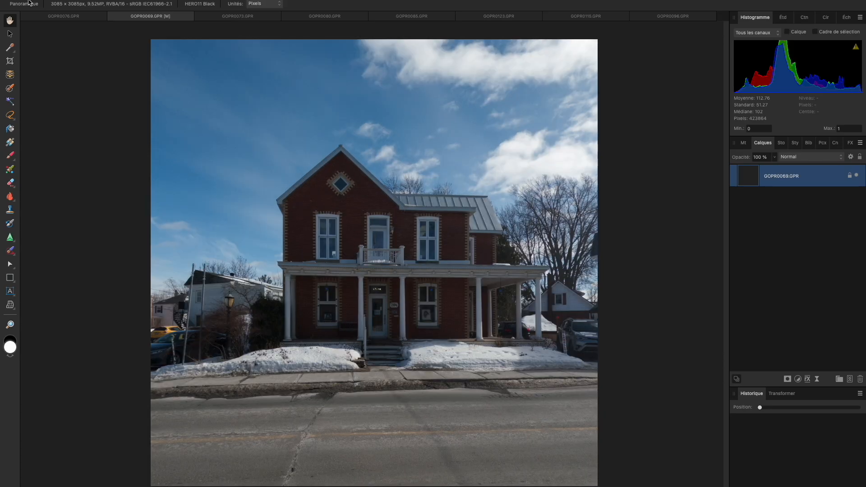
Add a Brightness/Contrast adjustment to the developed red house photo and raise its brightness slightly
{"action": "left_click", "coordinate": [415, 133]}
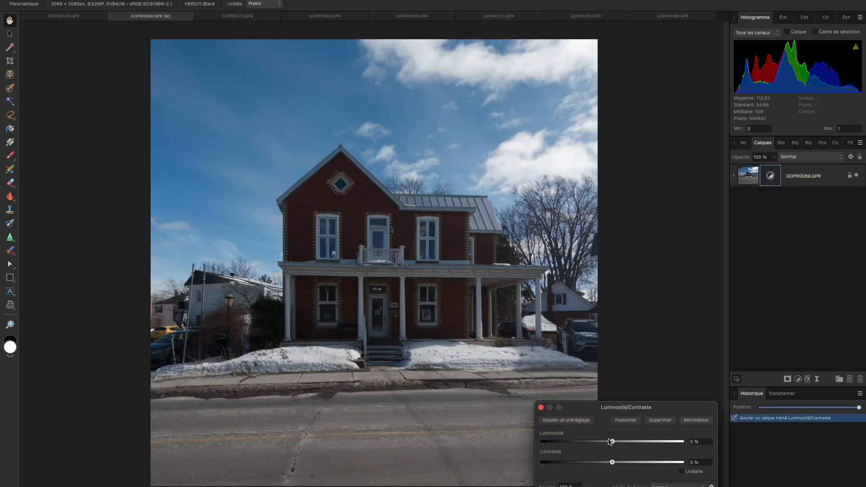
{"action": "left_click_drag", "start_coordinate": [611, 441], "coordinate": [625, 441]}
{"action": "left_click", "coordinate": [542, 408]}
Open the stone building photo GOPR0073.GPR and apply the GoPro HERO10 Black & compatibles lens profile
{"action": "left_click", "coordinate": [216, 20]}
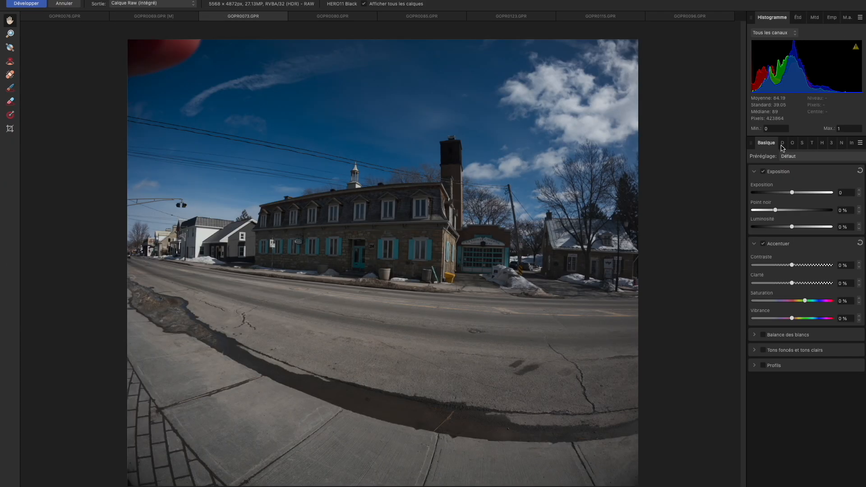
{"action": "left_click", "coordinate": [835, 196]}
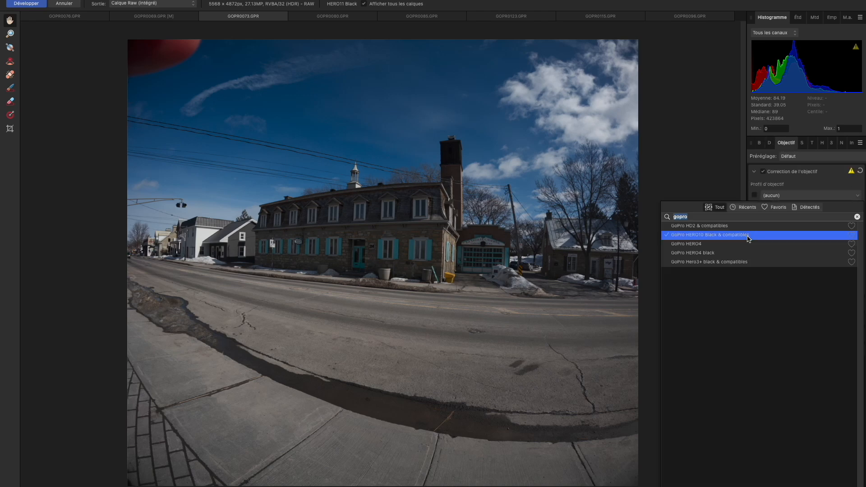
{"action": "left_click", "coordinate": [693, 237]}
{"action": "left_click", "coordinate": [693, 235]}
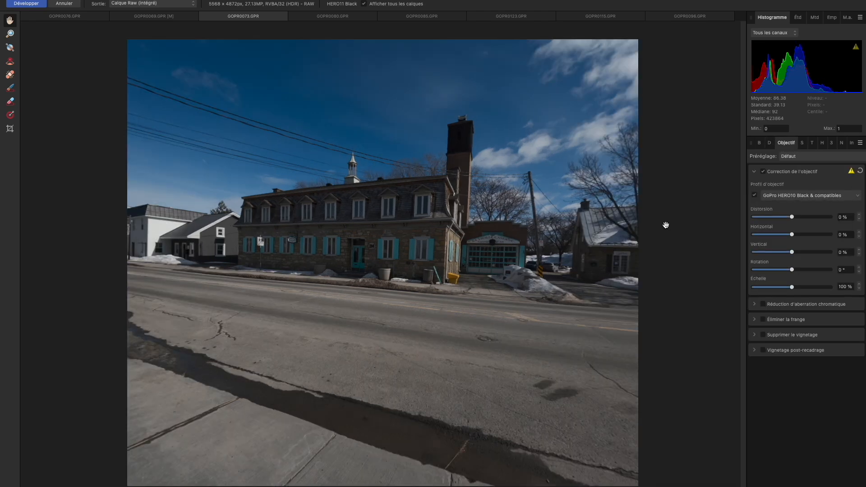
Crop the photo to a 1:1 ratio around the stone building and its chimney, leaving out the foreground sidewalk
{"action": "key", "text": "c"}
{"action": "left_click", "coordinate": [95, 3]}
{"action": "left_click", "coordinate": [51, 42]}
{"action": "left_click_drag", "start_coordinate": [370, 427], "coordinate": [369, 393]}
{"action": "left_click_drag", "start_coordinate": [367, 350], "coordinate": [355, 354]}
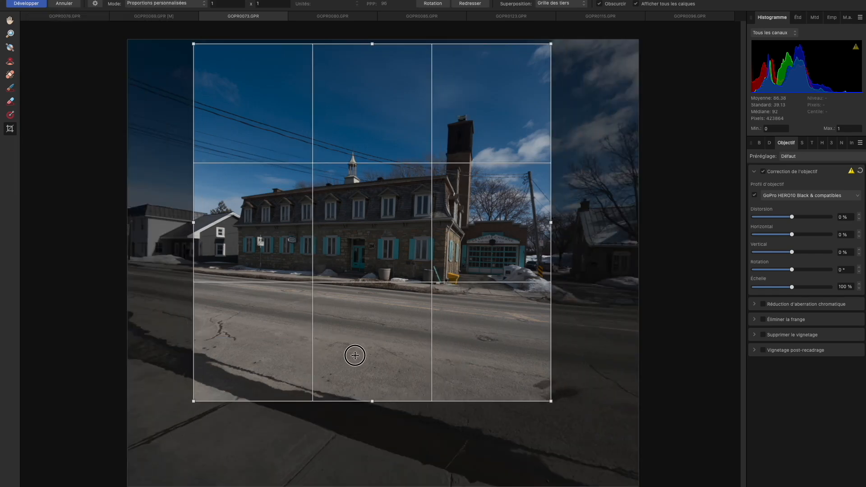
Raise the stone building photo's exposure, brightness and contrast, enable detail refinement, and develop the RAW image
{"action": "left_click", "coordinate": [759, 143]}
{"action": "left_click_drag", "start_coordinate": [791, 192], "coordinate": [797, 192]}
{"action": "left_click_drag", "start_coordinate": [791, 227], "coordinate": [794, 227]}
{"action": "left_click_drag", "start_coordinate": [792, 265], "coordinate": [798, 265]}
{"action": "left_click", "coordinate": [782, 142]}
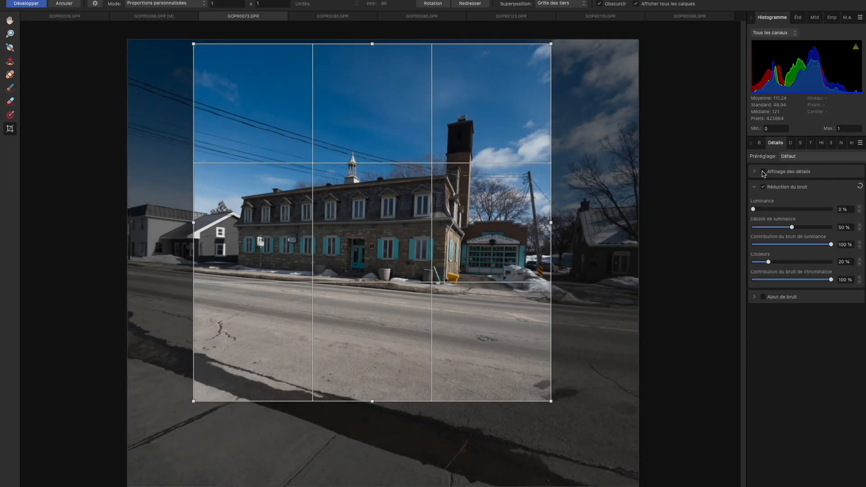
{"action": "left_click", "coordinate": [759, 143]}
{"action": "left_click", "coordinate": [27, 4]}
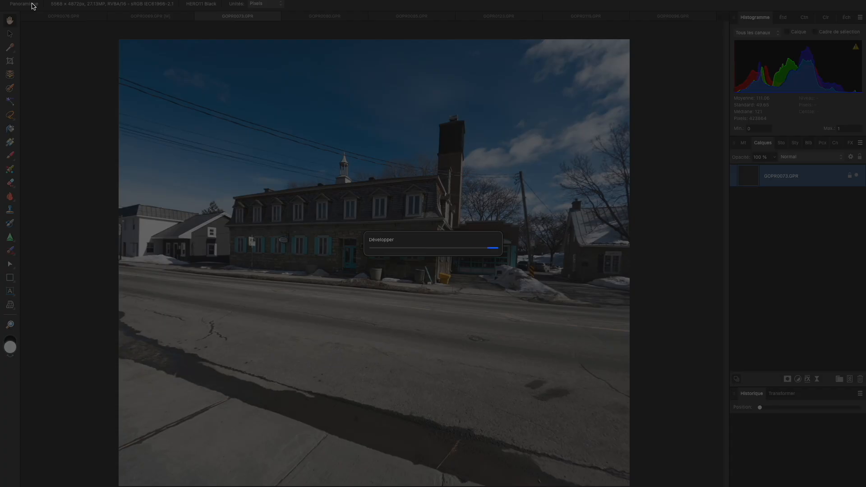
Open GOPR0080.GPR, the house with the wooden statue, and apply the GoPro HERO10 Black & compatibles lens profile
{"action": "left_click", "coordinate": [314, 19]}
{"action": "left_click", "coordinate": [786, 142]}
{"action": "left_click", "coordinate": [810, 195]}
{"action": "left_click", "coordinate": [728, 198]}
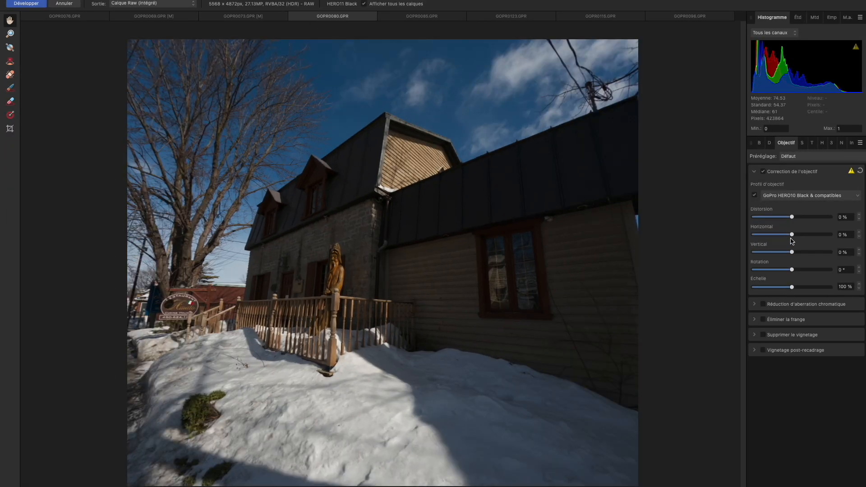
{"action": "left_click", "coordinate": [791, 235]}
{"action": "left_click_drag", "start_coordinate": [791, 269], "coordinate": [776, 287]}
{"action": "left_click", "coordinate": [859, 171]}
Reapply the GoPro HERO10 Black & compatibles profile to the statue house photo and reduce the lens correction scale
{"action": "left_click", "coordinate": [811, 195]}
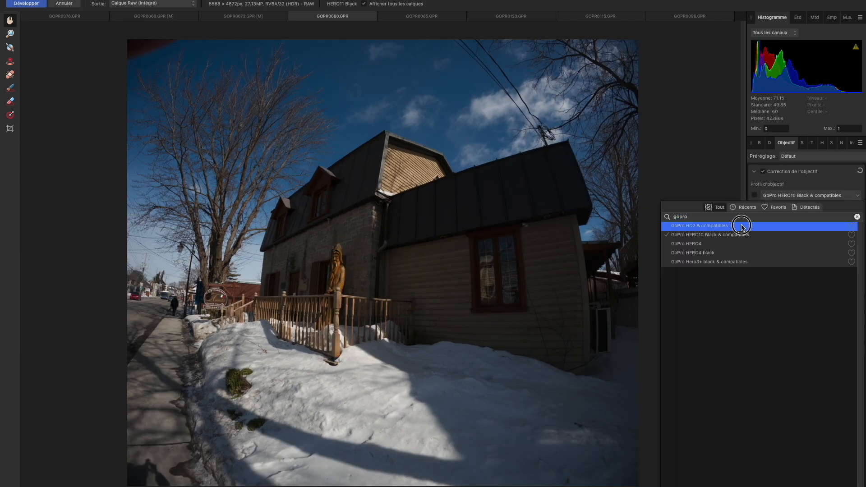
{"action": "left_click", "coordinate": [744, 235]}
{"action": "left_click_drag", "start_coordinate": [791, 287], "coordinate": [776, 289]}
Crop the statue house photo to a 1:1 ratio, shifting the frame right to exclude the street
{"action": "left_click", "coordinate": [10, 128]}
{"action": "left_click", "coordinate": [94, 3]}
{"action": "left_click", "coordinate": [87, 42]}
{"action": "left_click_drag", "start_coordinate": [387, 160], "coordinate": [416, 160]}
Raise the statue house photo's exposure to about 1.06, adjust its details, and develop the RAW image
{"action": "left_click", "coordinate": [759, 143]}
{"action": "left_click_drag", "start_coordinate": [791, 192], "coordinate": [800, 192]}
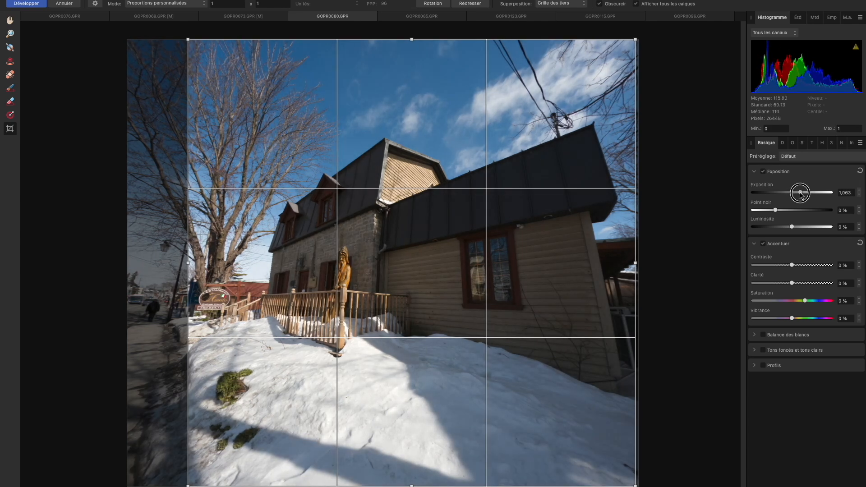
{"action": "left_click", "coordinate": [782, 143]}
{"action": "left_click", "coordinate": [26, 3]}
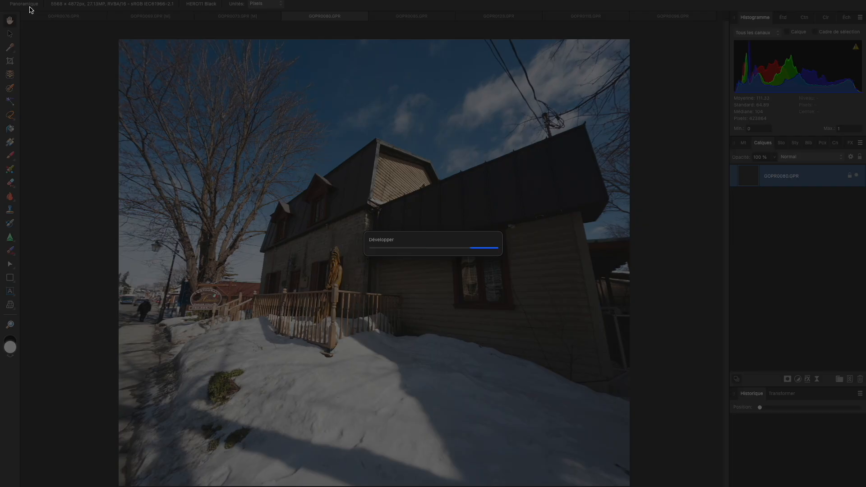
Open the barber shop photo GOPR0085.GPR, apply the GoPro HERO10 Black & compatibles lens profile, and reduce the correction scale
{"action": "left_click", "coordinate": [396, 17]}
{"action": "left_click", "coordinate": [790, 143]}
{"action": "left_click", "coordinate": [762, 172]}
{"action": "left_click", "coordinate": [783, 198]}
{"action": "left_click", "coordinate": [726, 234]}
{"action": "left_click", "coordinate": [752, 187]}
{"action": "left_click_drag", "start_coordinate": [791, 287], "coordinate": [781, 289]}
Refine the barber shop photo's details, set exposure 0.765, black point 1 %, brightness 1 % and clarity 5 %, and develop it
{"action": "left_click", "coordinate": [769, 145]}
{"action": "left_click_drag", "start_coordinate": [752, 191], "coordinate": [799, 193]}
{"action": "left_click", "coordinate": [777, 146]}
{"action": "left_click", "coordinate": [859, 225]}
{"action": "left_click", "coordinate": [859, 208]}
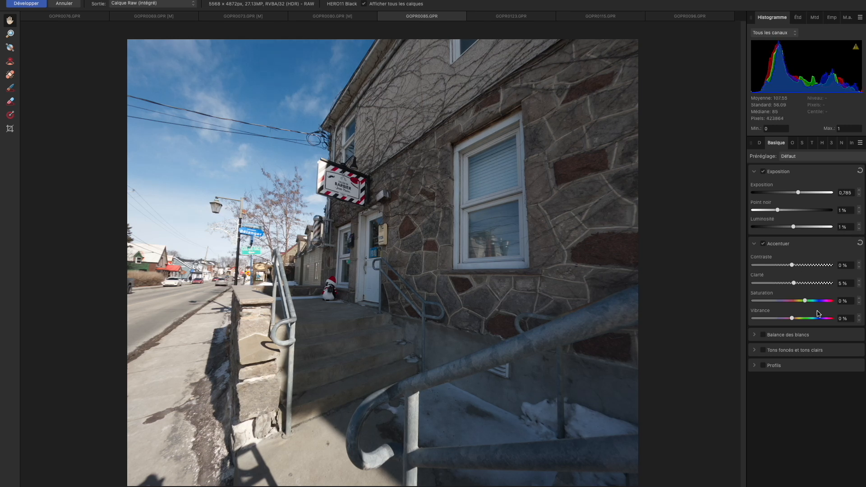
{"action": "left_click", "coordinate": [760, 144]}
{"action": "left_click", "coordinate": [19, 4]}
Open the green barn mural photo GOPR0123.GPR, apply the GoPro HERO10 Black & compatibles profile, and set the scale to 74 %
{"action": "left_click", "coordinate": [523, 17]}
{"action": "left_click", "coordinate": [786, 145]}
{"action": "left_click", "coordinate": [793, 144]}
{"action": "left_click", "coordinate": [809, 195]}
{"action": "left_click", "coordinate": [737, 235]}
{"action": "left_click_drag", "start_coordinate": [792, 287], "coordinate": [771, 287]}
Straighten the mural with about 5 % distortion, −12 % horizontal and −25 % vertical, fine-tune the rotation, and shift the crop frame
{"action": "left_click", "coordinate": [10, 129]}
{"action": "left_click_drag", "start_coordinate": [792, 234], "coordinate": [783, 255]}
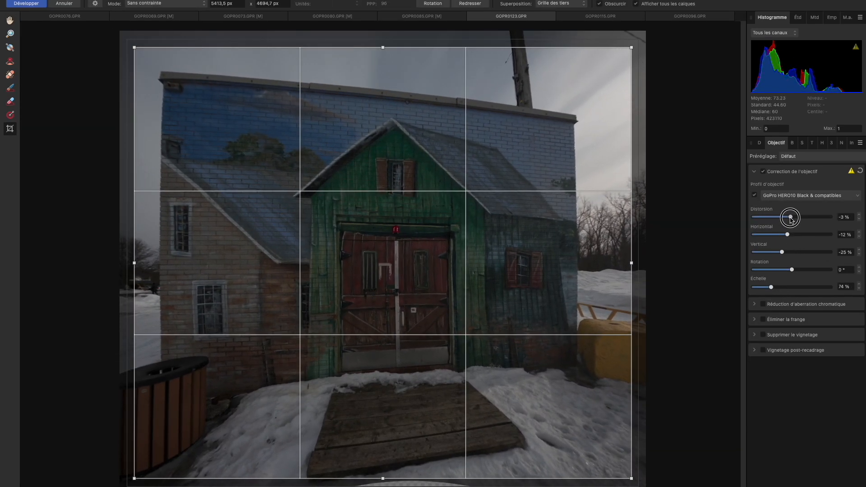
{"action": "left_click_drag", "start_coordinate": [792, 217], "coordinate": [793, 218]}
{"action": "left_click_drag", "start_coordinate": [504, 276], "coordinate": [490, 285]}
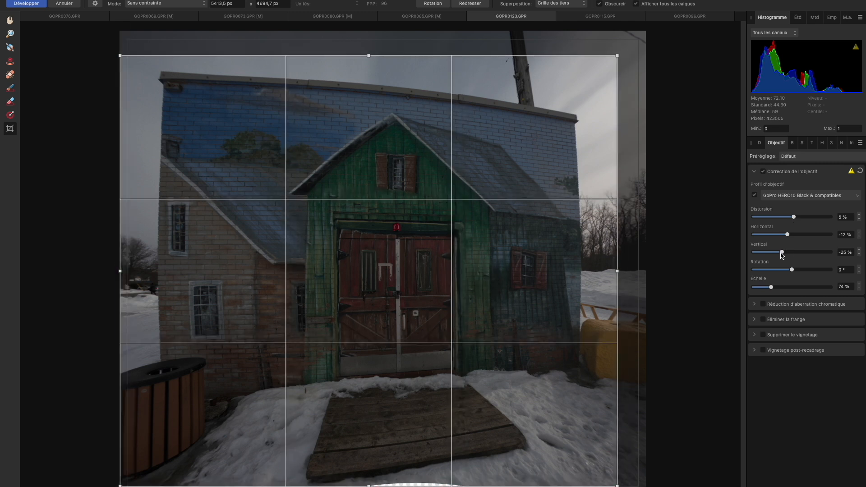
{"action": "left_click_drag", "start_coordinate": [792, 270], "coordinate": [784, 236]}
Set the mural photo's exposure to 0.999, contrast to 8 %, clarity to 5 % and vibrance to 11 %, and develop it
{"action": "left_click", "coordinate": [792, 142]}
{"action": "left_click_drag", "start_coordinate": [792, 192], "coordinate": [800, 193]}
{"action": "left_click_drag", "start_coordinate": [792, 226], "coordinate": [795, 227]}
{"action": "left_click_drag", "start_coordinate": [792, 265], "coordinate": [798, 264]}
{"action": "left_click_drag", "start_coordinate": [792, 319], "coordinate": [800, 318]}
{"action": "left_click_drag", "start_coordinate": [792, 284], "coordinate": [793, 283]}
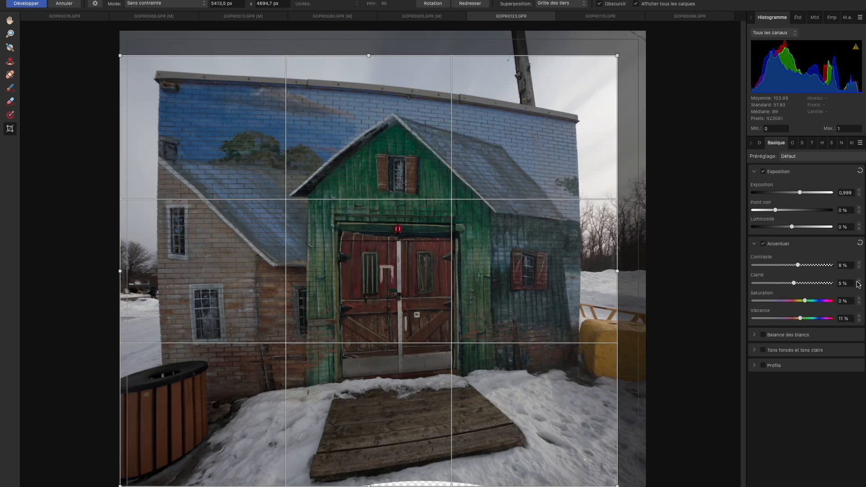
{"action": "left_click", "coordinate": [26, 3]}
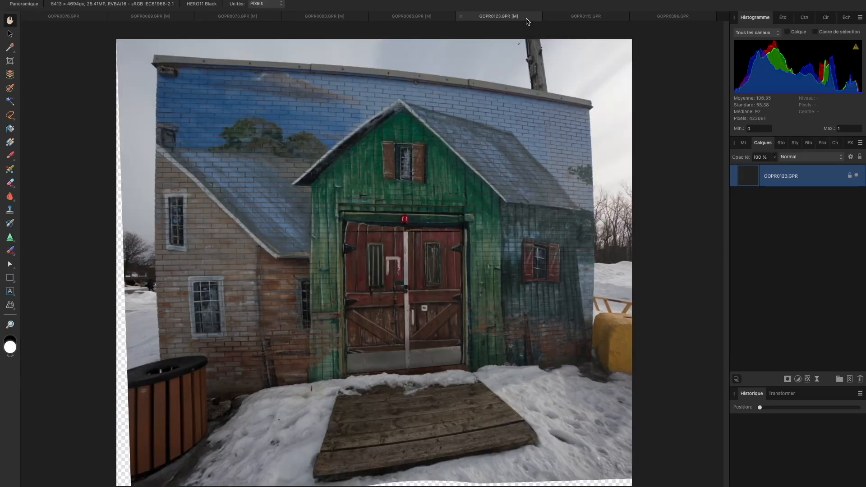
Crop the developed mural photo to cut off the transparent left and lower edges and a thin right strip
{"action": "key", "text": "c"}
{"action": "left_click_drag", "start_coordinate": [117, 263], "coordinate": [135, 263]}
{"action": "left_click_drag", "start_coordinate": [384, 486], "coordinate": [384, 478]}
{"action": "left_click_drag", "start_coordinate": [633, 259], "coordinate": [624, 258]}
{"action": "left_click", "coordinate": [24, 4]}
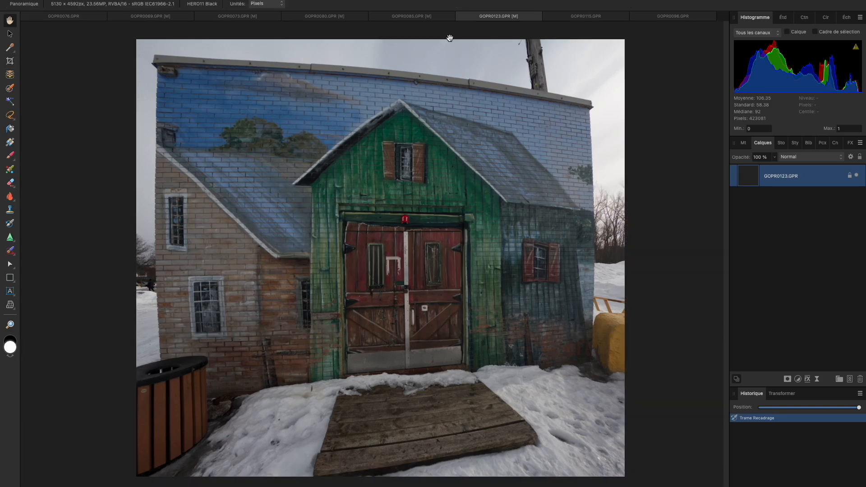
Open the photo of the tall bare trees and apply the GoPro HD2 & compatibles lens profile
{"action": "left_click", "coordinate": [587, 16]}
{"action": "left_click", "coordinate": [760, 144]}
{"action": "left_click", "coordinate": [780, 143]}
{"action": "left_click", "coordinate": [792, 143]}
{"action": "left_click", "coordinate": [773, 194]}
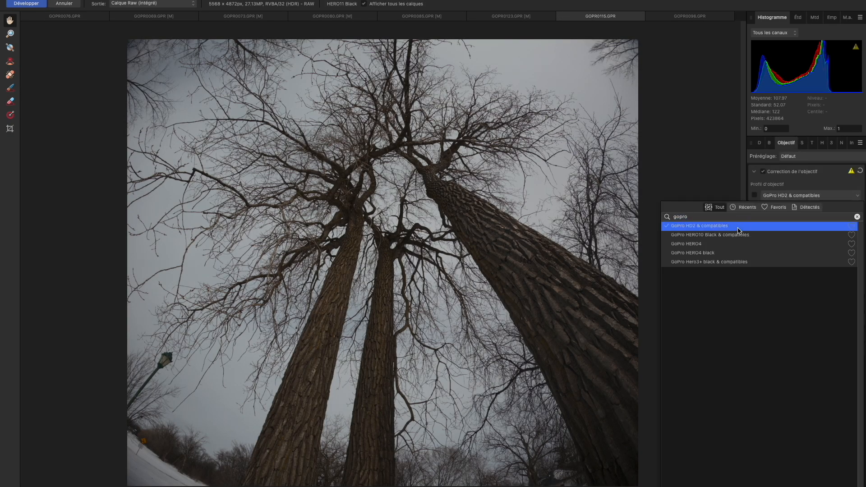
{"action": "left_click", "coordinate": [737, 226]}
Raise the tree photo's exposure, contrast and black point, adjust its brightness, and add a little clarity
{"action": "left_click", "coordinate": [760, 144]}
{"action": "left_click", "coordinate": [779, 142]}
{"action": "left_click_drag", "start_coordinate": [792, 193], "coordinate": [800, 192]}
{"action": "left_click_drag", "start_coordinate": [792, 265], "coordinate": [804, 264]}
{"action": "left_click_drag", "start_coordinate": [774, 210], "coordinate": [779, 210]}
{"action": "left_click", "coordinate": [859, 225]}
{"action": "left_click", "coordinate": [859, 224]}
{"action": "left_click", "coordinate": [859, 191]}
{"action": "left_click_drag", "start_coordinate": [792, 283], "coordinate": [794, 283]}
Enable detail refinement on the tree photo with a radius of about 19 % and develop the RAW image
{"action": "left_click", "coordinate": [760, 143]}
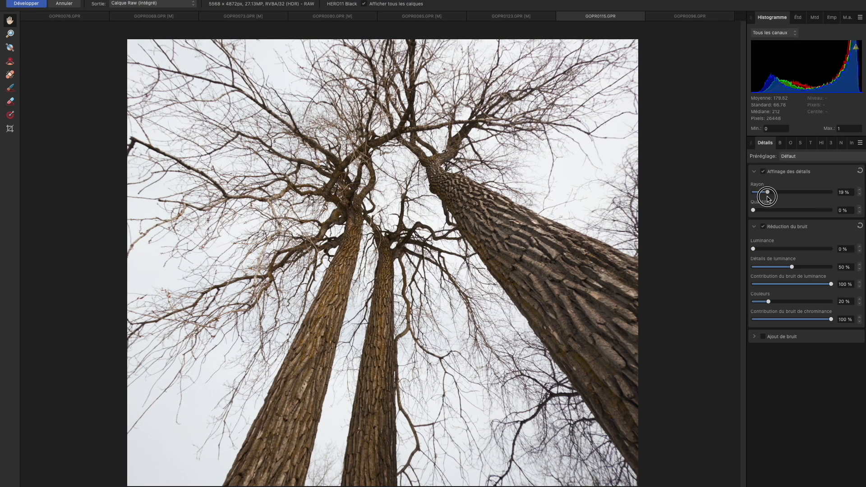
{"action": "left_click", "coordinate": [26, 3]}
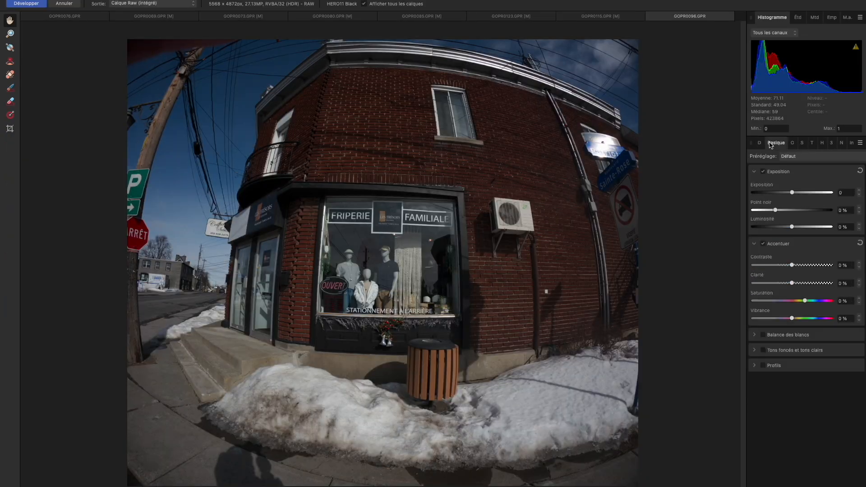
Apply the GoPro HERO10 Black & compatibles profile to the brick storefront photo GOPR0096.GPR and adjust its scale and horizontal correction
{"action": "left_click", "coordinate": [776, 195]}
{"action": "left_click", "coordinate": [732, 234]}
{"action": "left_click_drag", "start_coordinate": [789, 286], "coordinate": [795, 235]}
Raise the storefront photo's exposure, refine its details with a 30 % radius, and develop the RAW image
{"action": "left_click", "coordinate": [769, 142]}
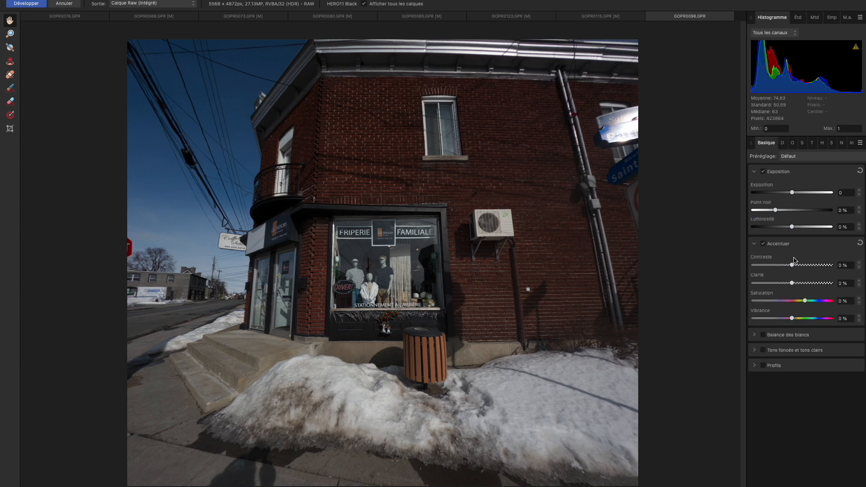
{"action": "left_click_drag", "start_coordinate": [791, 192], "coordinate": [799, 192]}
{"action": "left_click", "coordinate": [782, 143]}
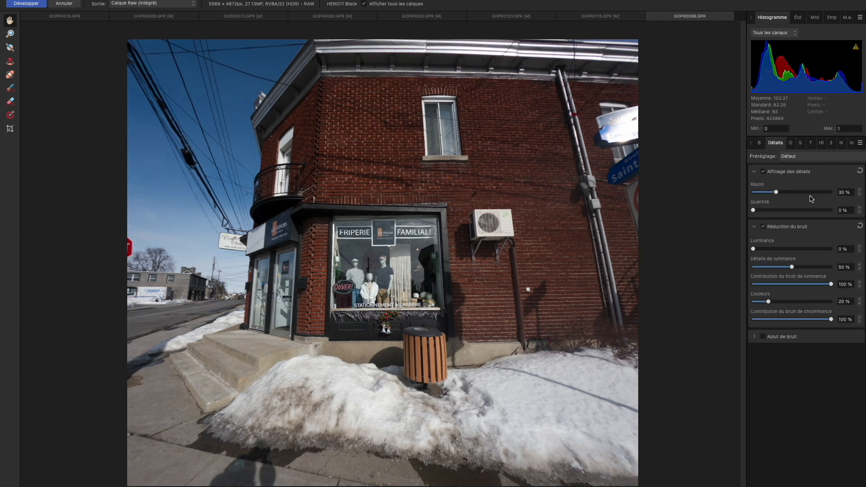
{"action": "left_click", "coordinate": [27, 3]}
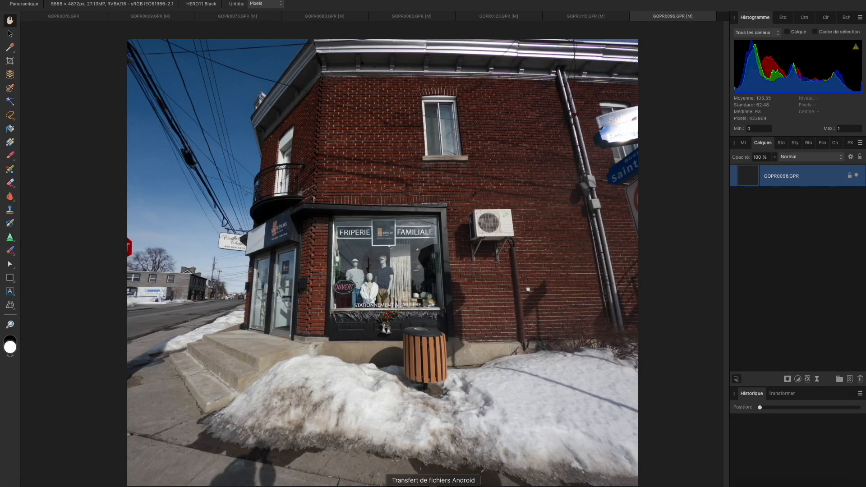